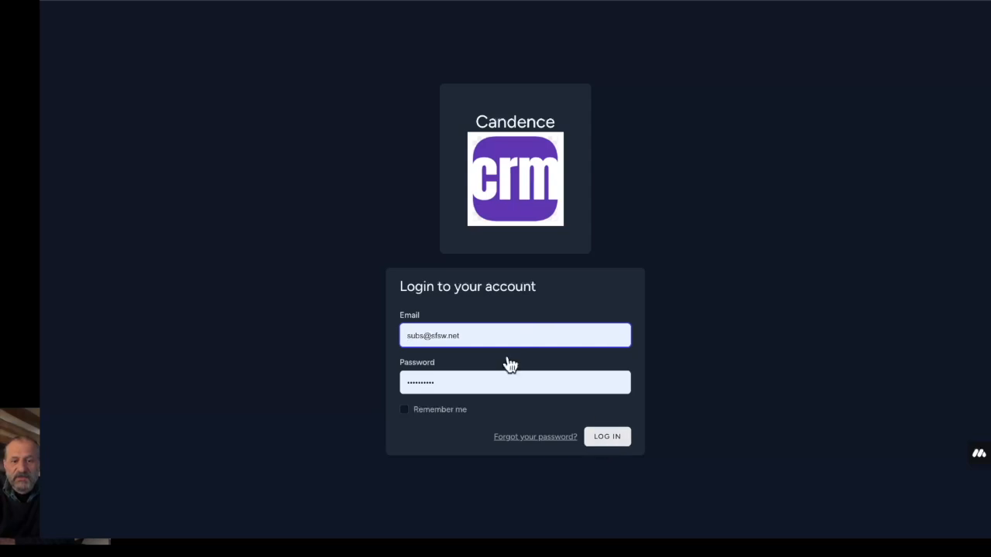
- Log in with the prefilled credentials and mark the five highlighted prospect entries in Latest Activity as seen
left_click(611, 438)
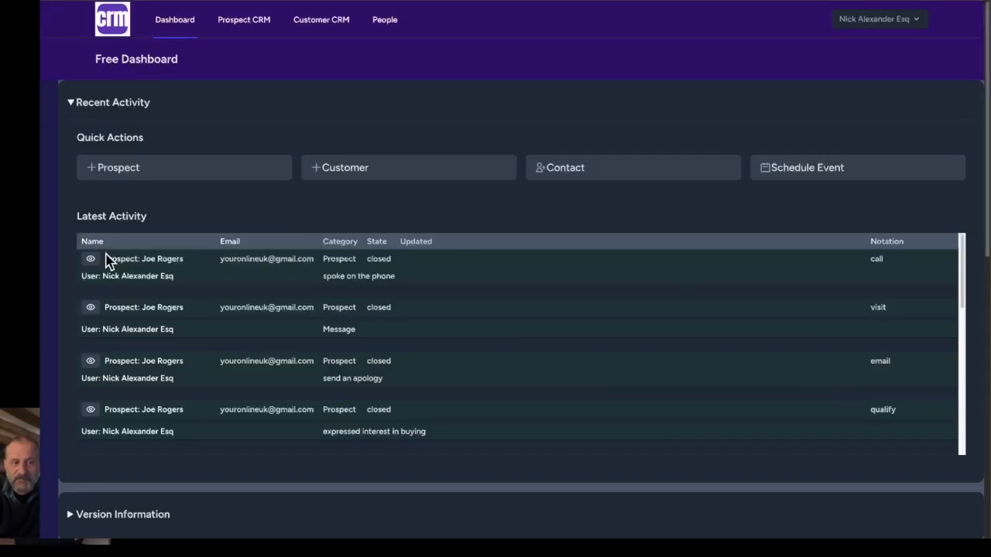
left_click(90, 262)
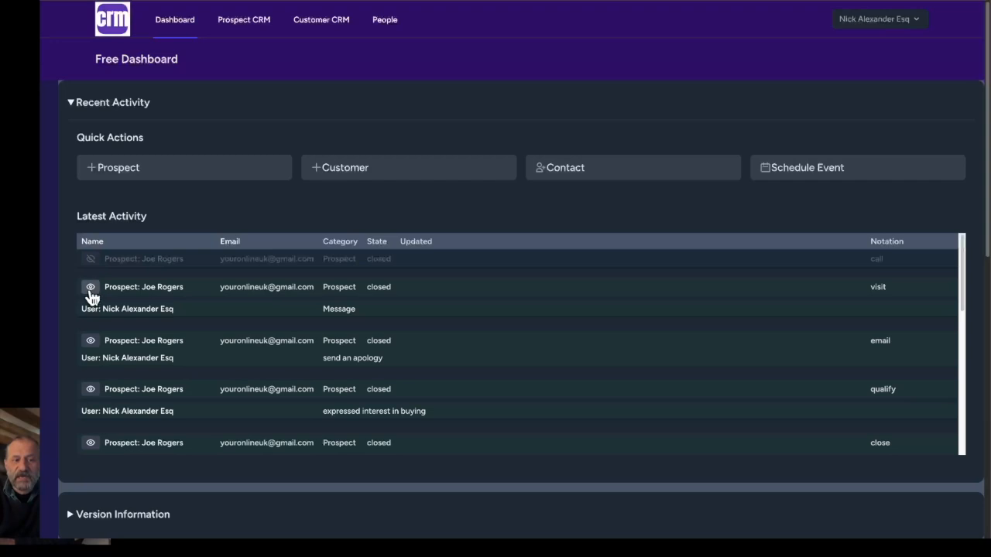
left_click(89, 288)
left_click(89, 325)
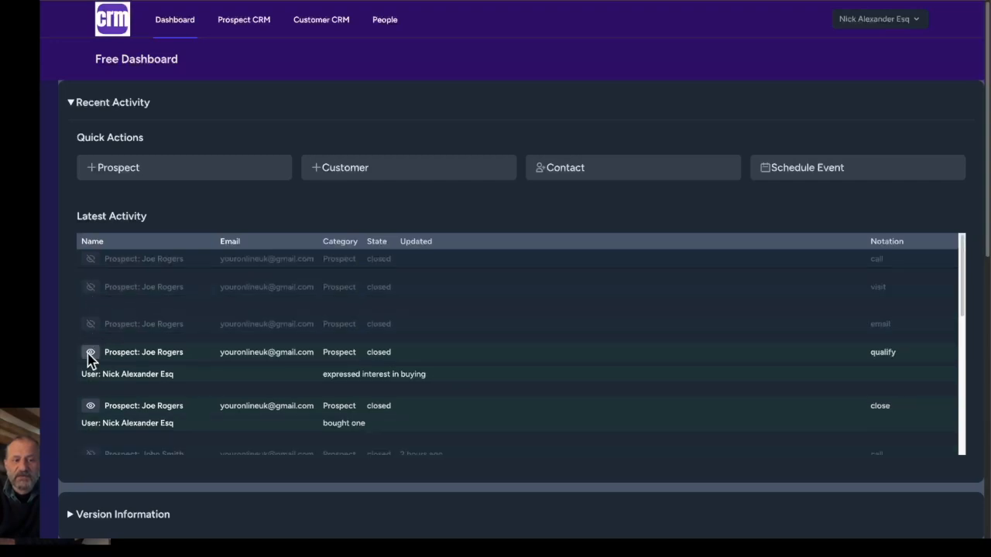
left_click(90, 353)
left_click(90, 390)
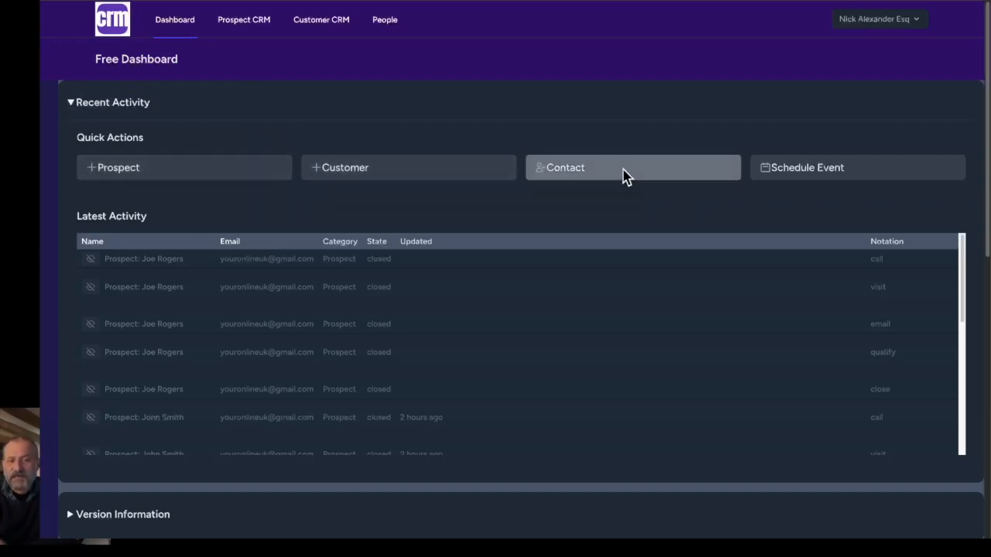
- Start a new prospect with the title Mr and fill in the name, email, phone and company from the saved Demo address
left_click(218, 177)
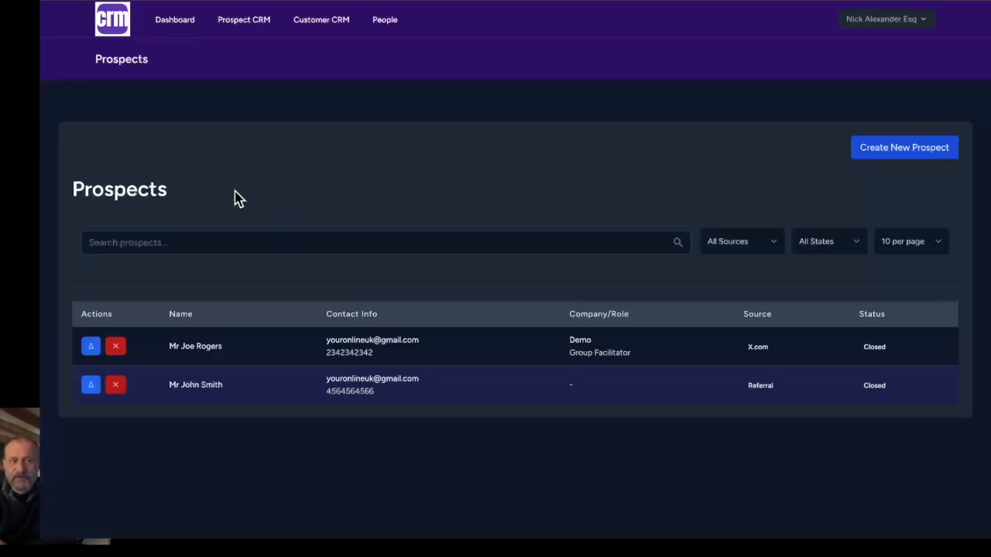
left_click(886, 157)
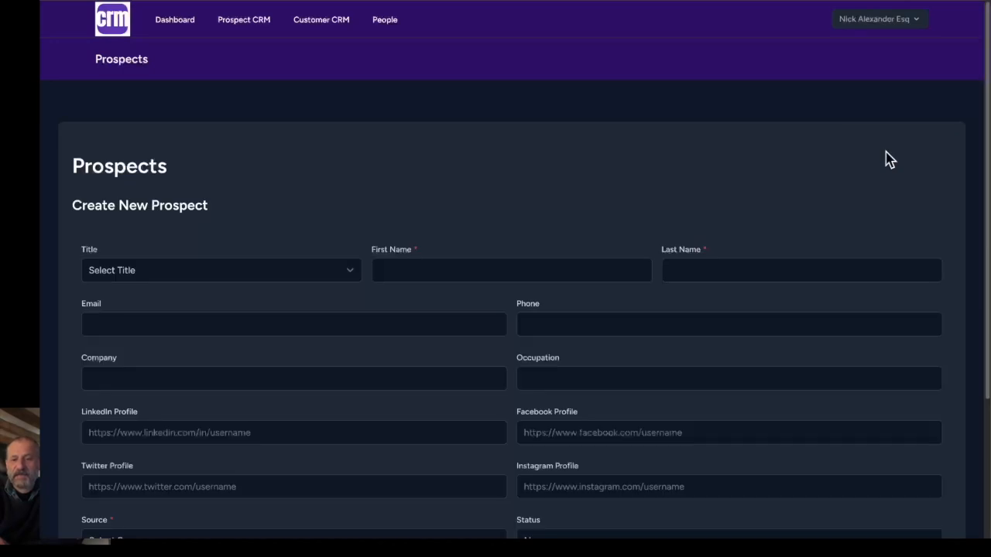
left_click(220, 277)
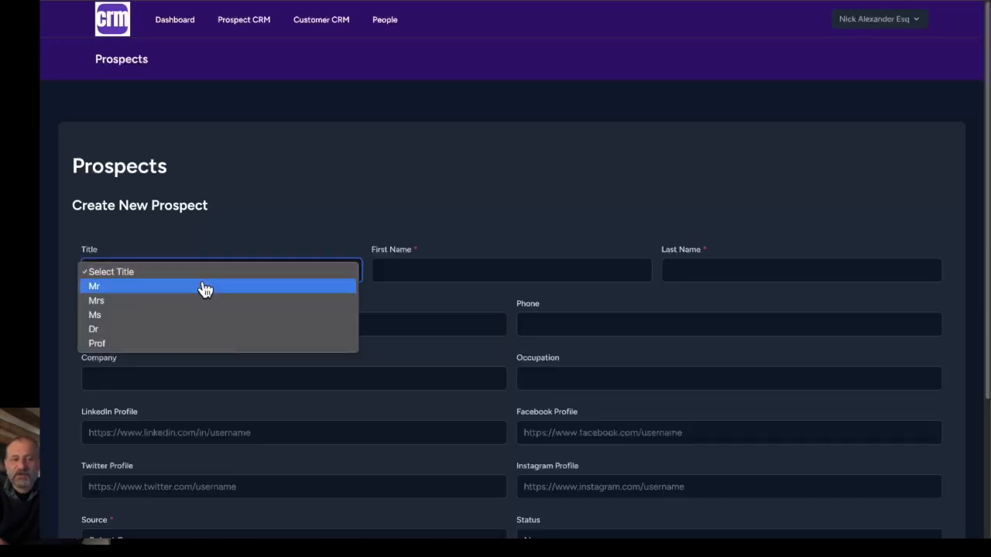
left_click(201, 286)
left_click(434, 277)
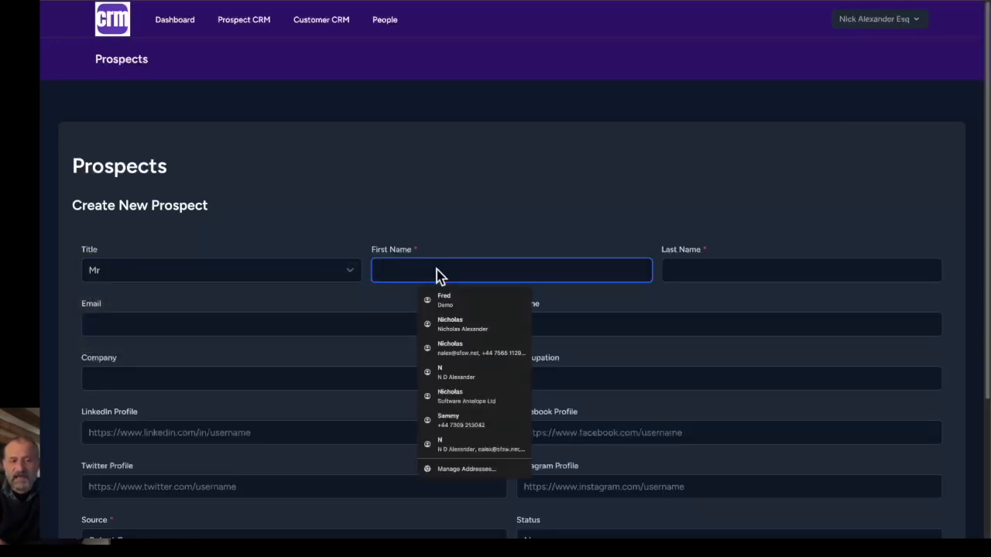
left_click(440, 295)
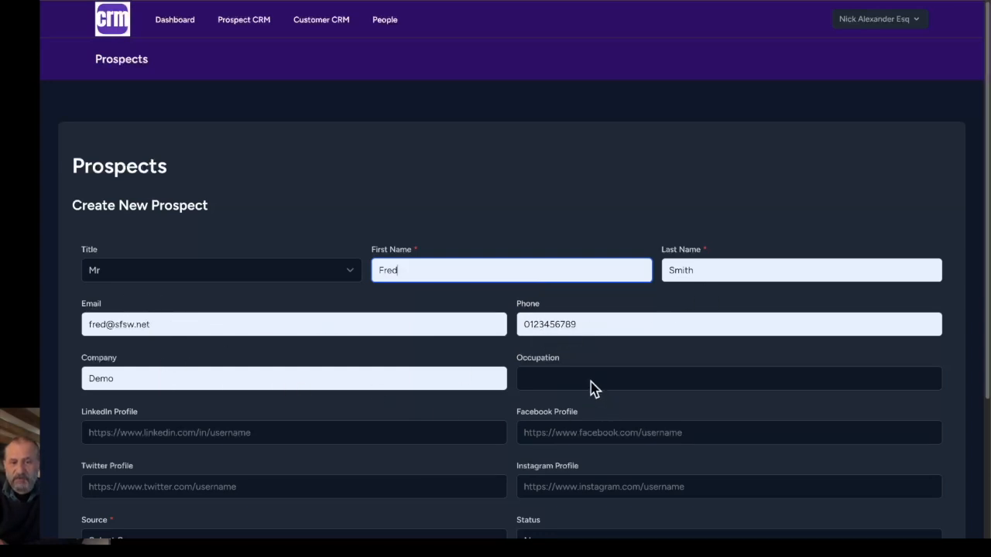
- Add the prospect's LinkedIn profile URL from the saved suggestions, set the source to Referral and create the prospect
left_click(271, 439)
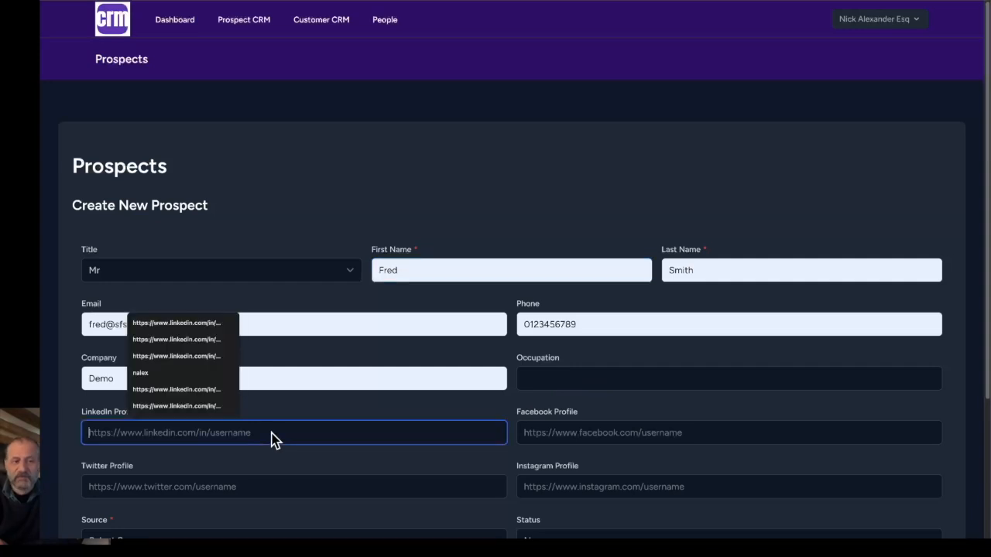
left_click(246, 411)
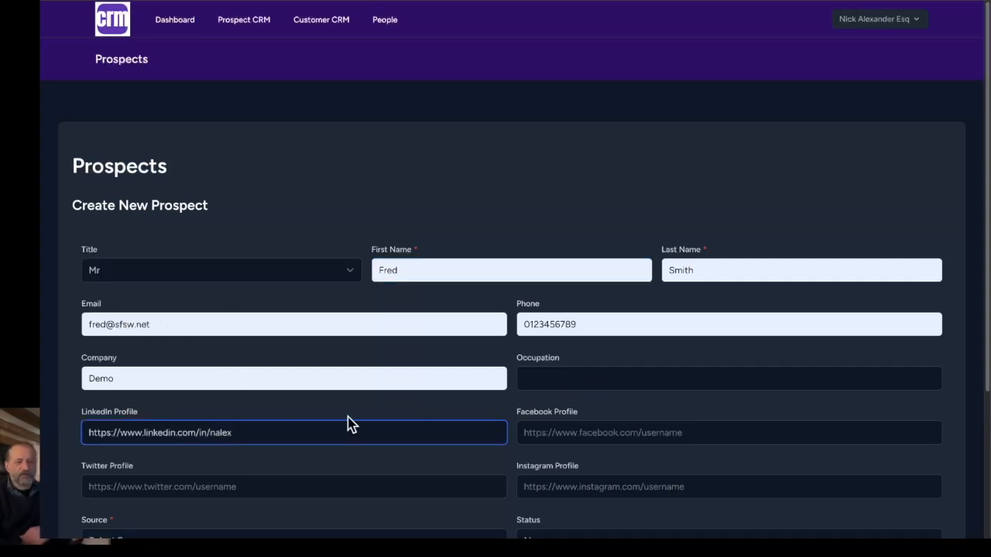
scroll(348, 423, "down", 3)
left_click(185, 342)
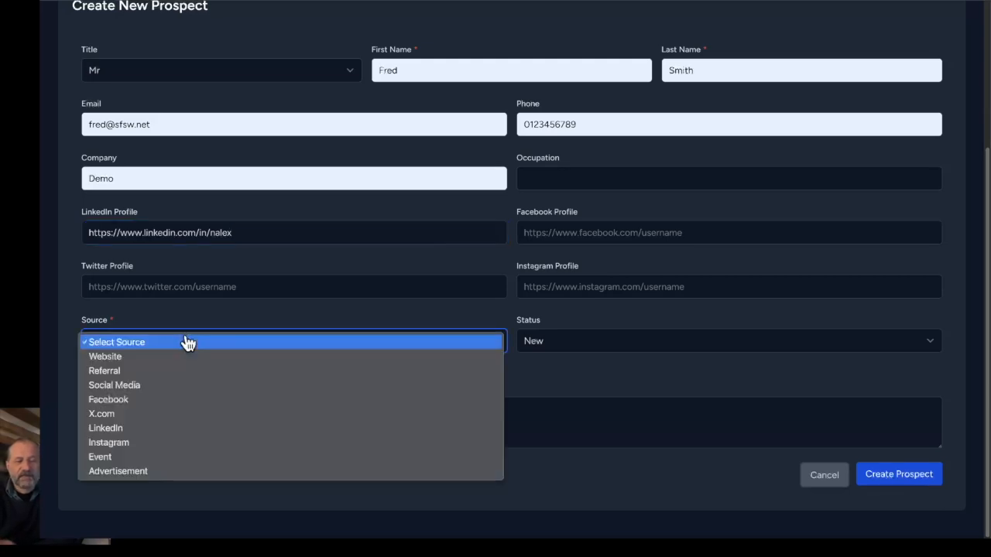
left_click(178, 373)
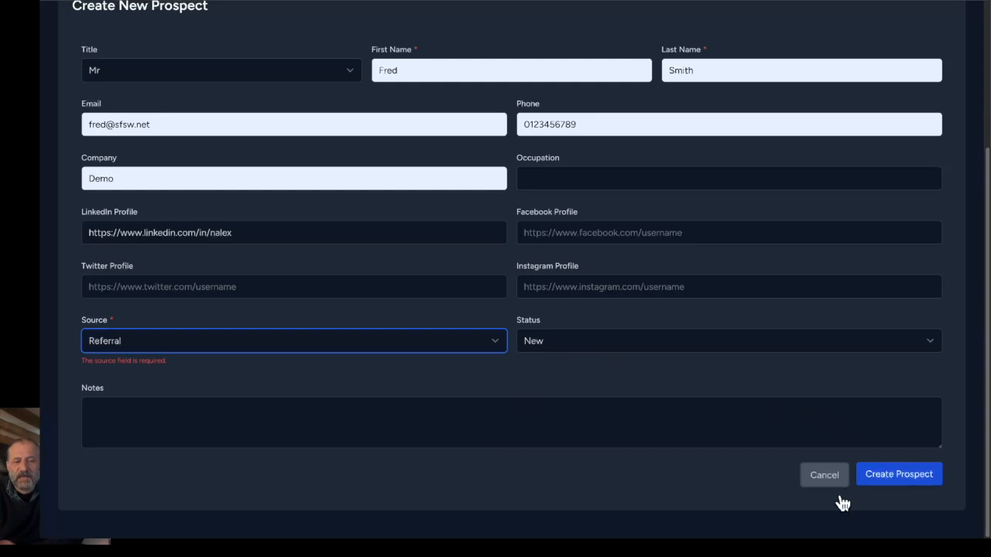
left_click(895, 476)
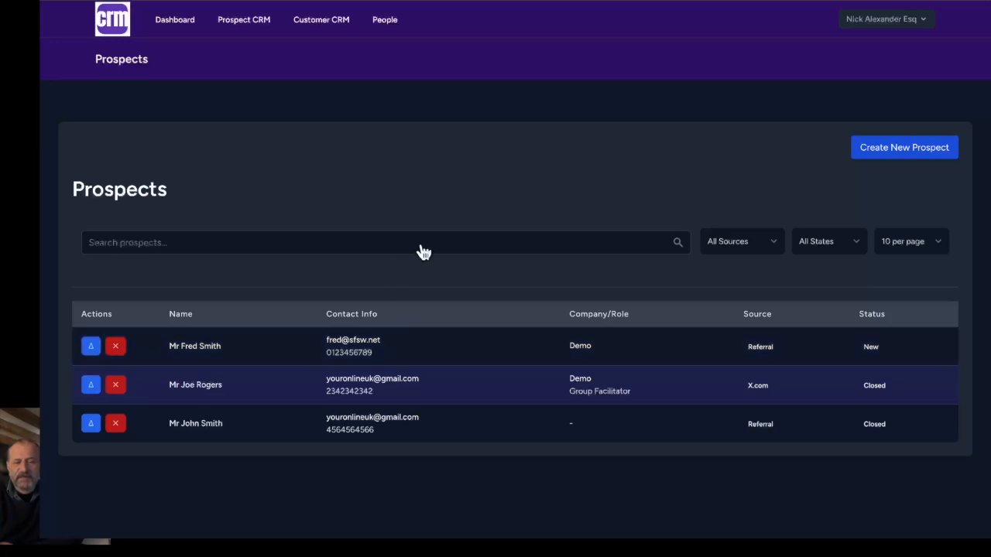
- Show the New list of prospects in the Prospect CRM
left_click(249, 26)
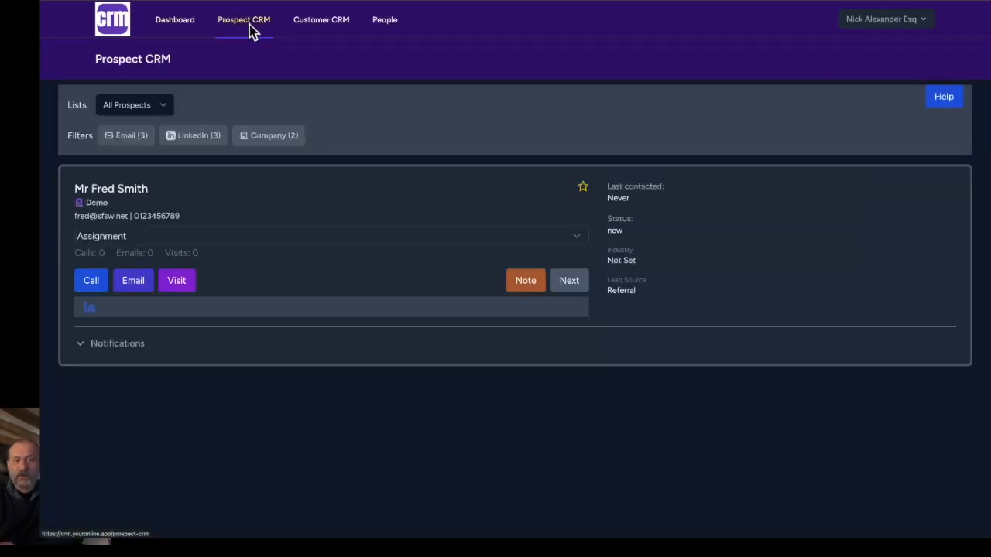
left_click(135, 110)
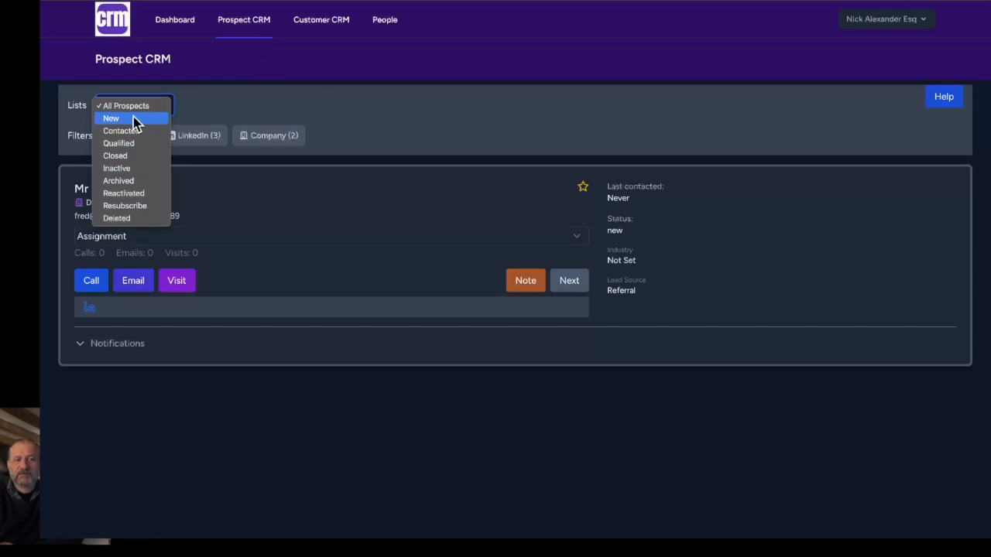
left_click(131, 119)
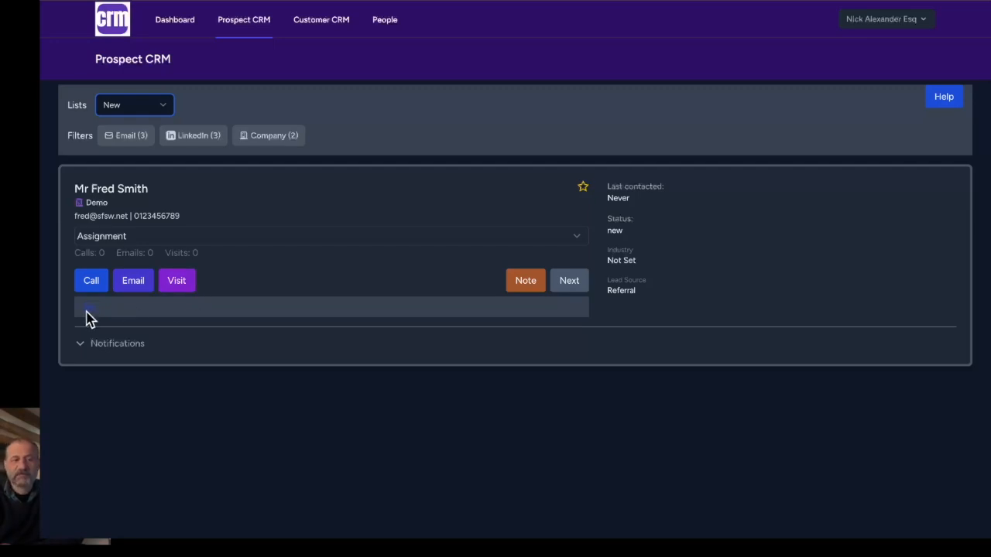
- Record a call for the new prospect with the notation "Spoke on the phone"
left_click(97, 282)
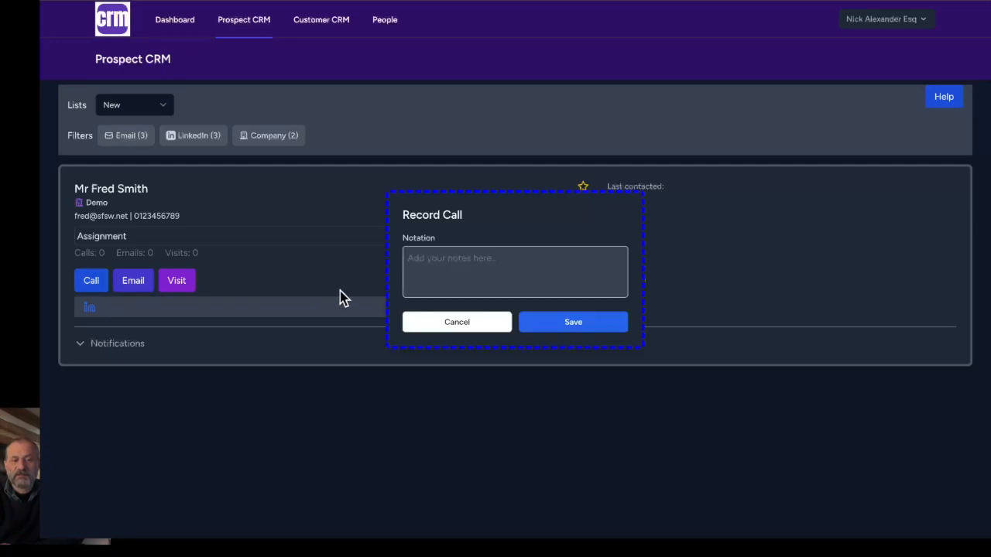
left_click(439, 280)
type("Spoke on the phone")
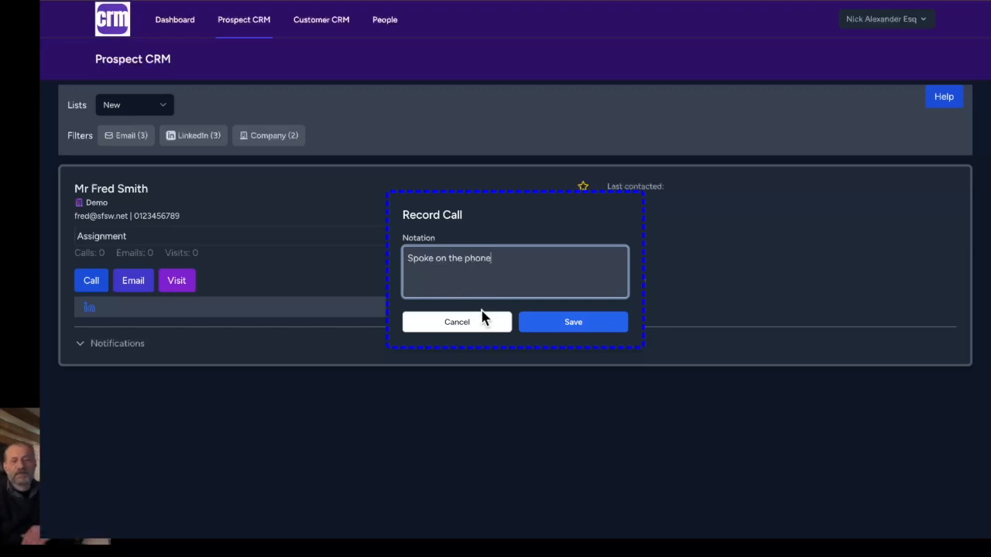
left_click(573, 325)
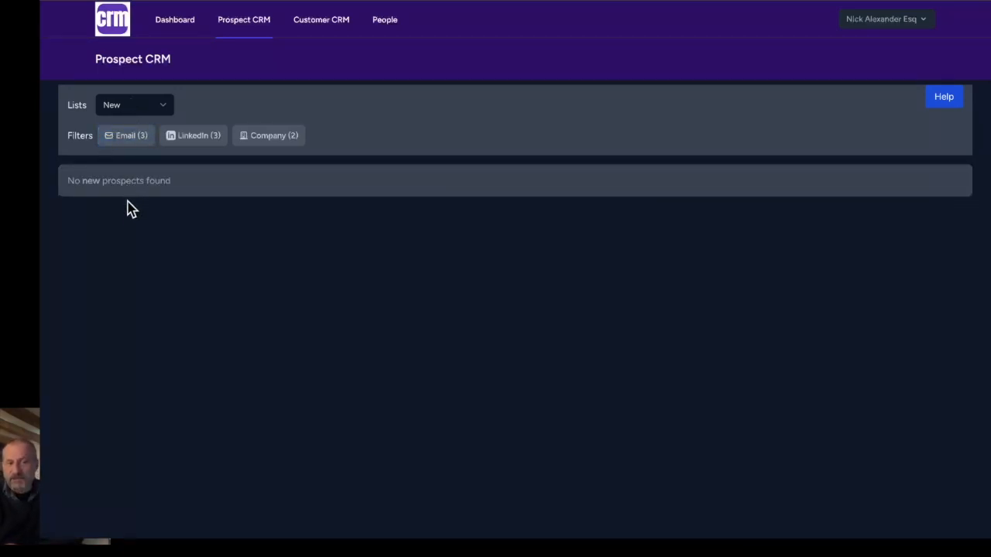
- Switch the prospect list to Contacted and expand the prospect's notifications
left_click(140, 133)
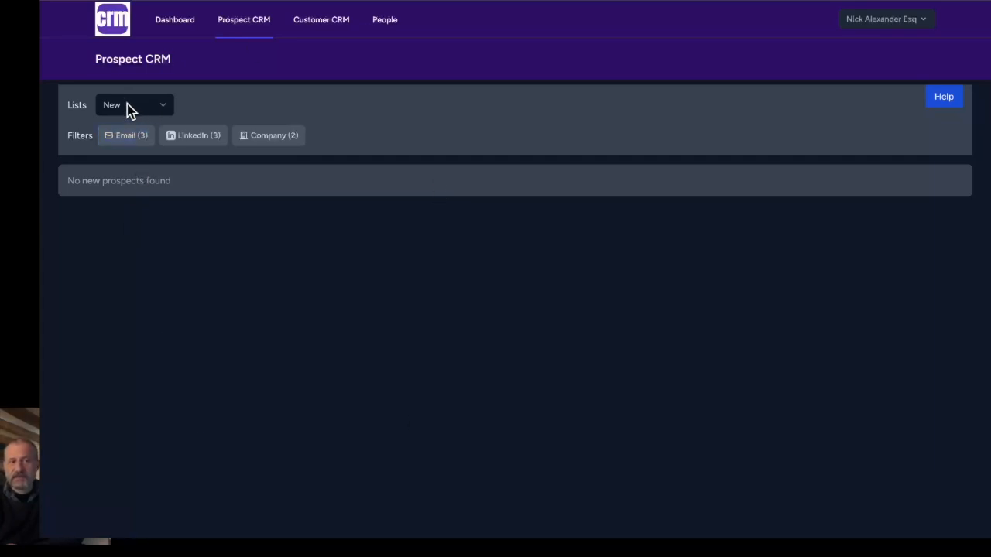
left_click(128, 108)
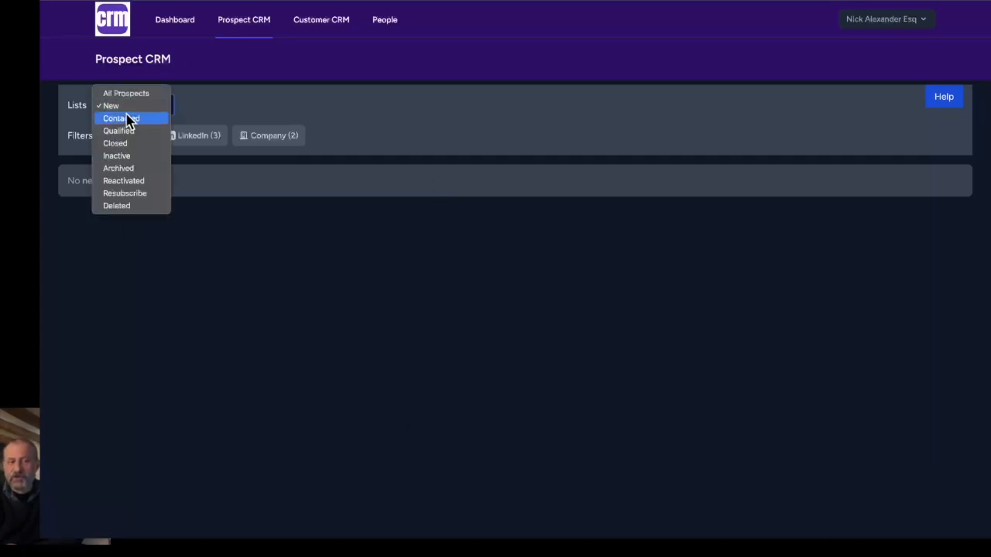
left_click(124, 118)
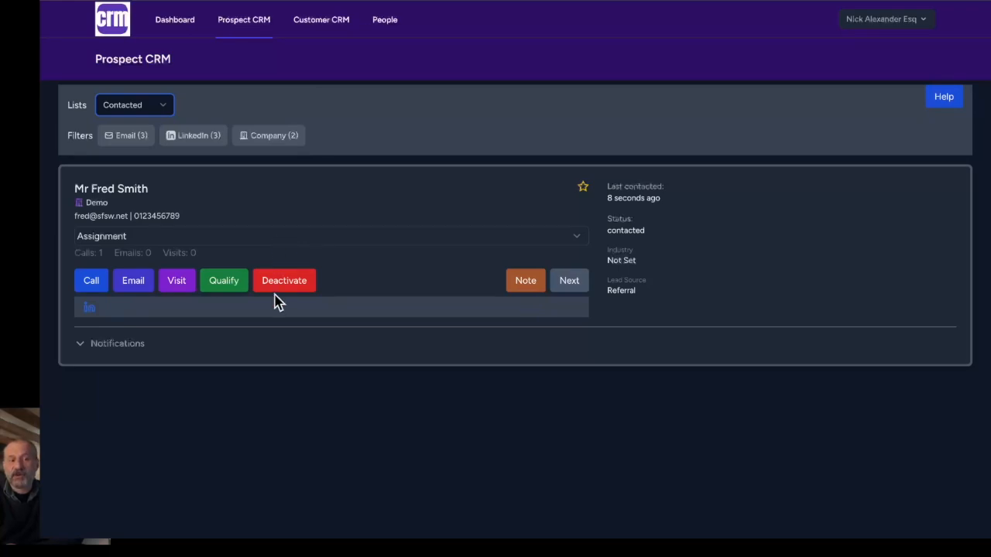
left_click(120, 352)
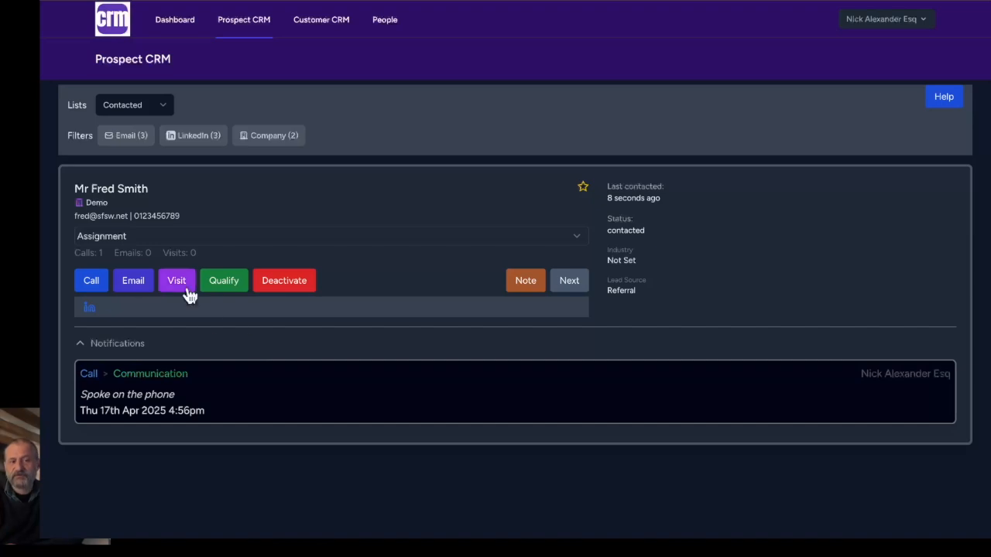
- Send the prospect an email with subject "subject", message "message now is the time to return my call" and additional note "note"
left_click(134, 283)
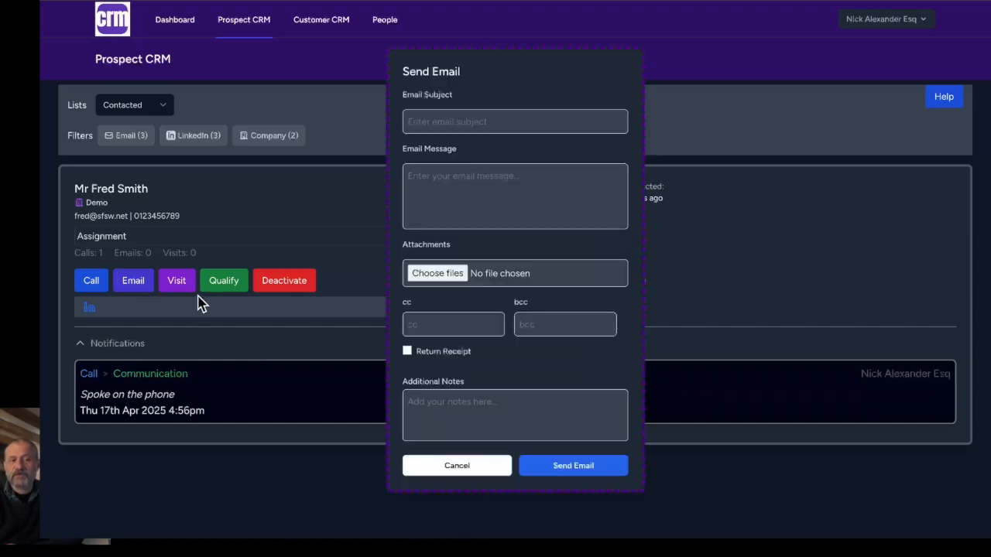
left_click(441, 123)
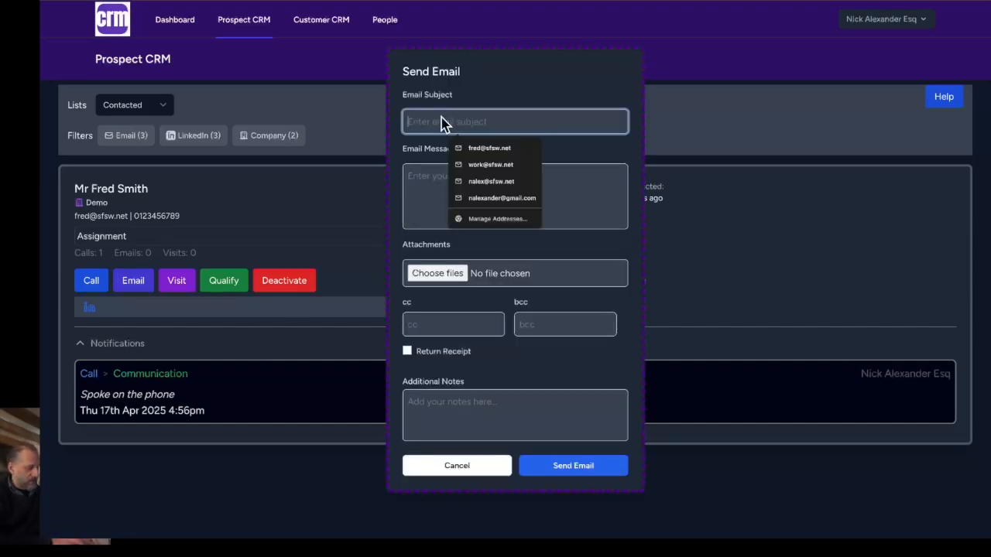
type("subject")
key("Tab")
type("me")
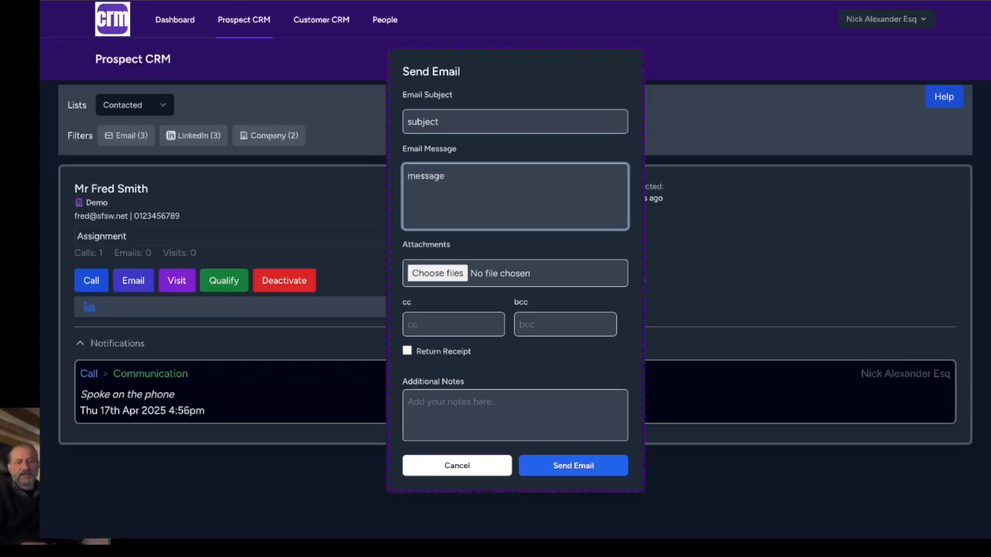
left_click(451, 420)
type("note")
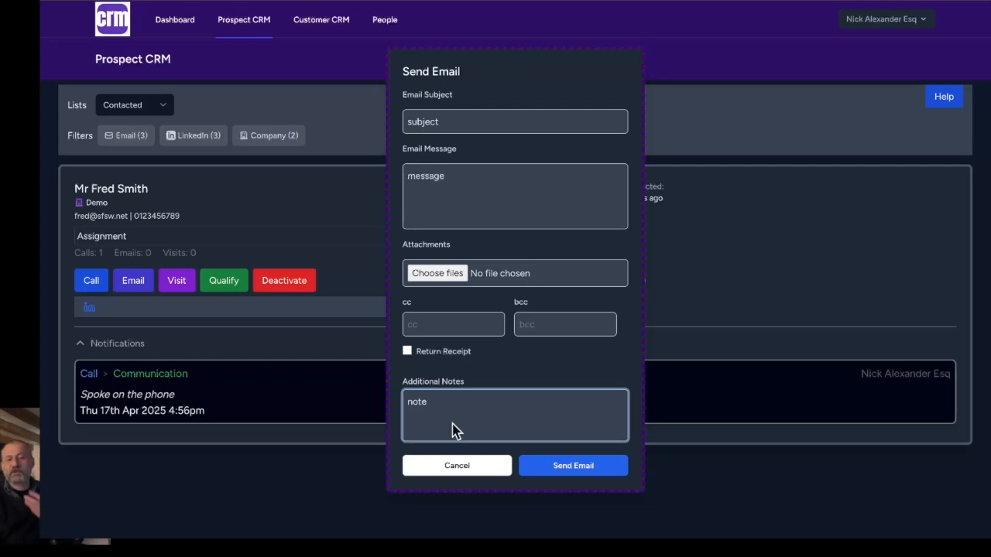
left_click(454, 173)
type("now is the time to return my call")
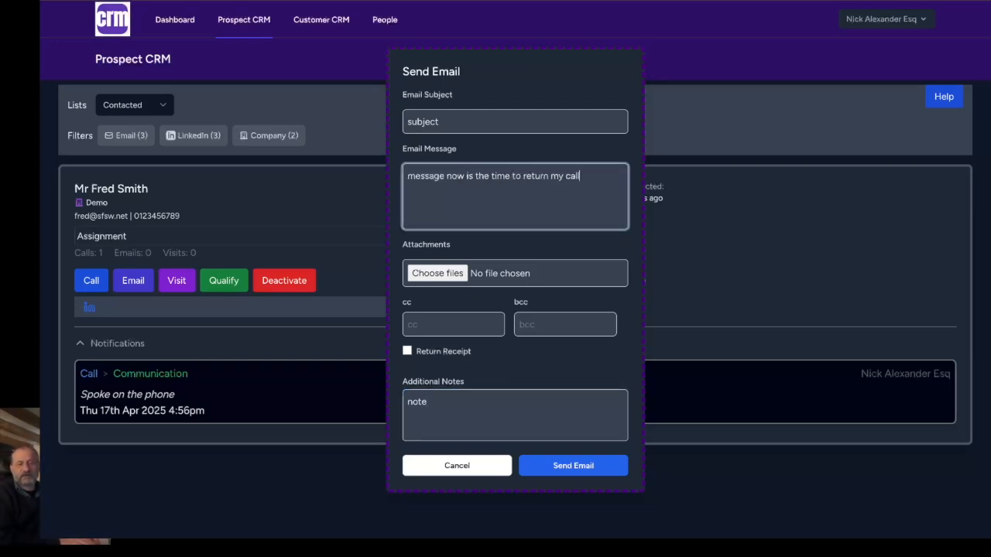
left_click(564, 468)
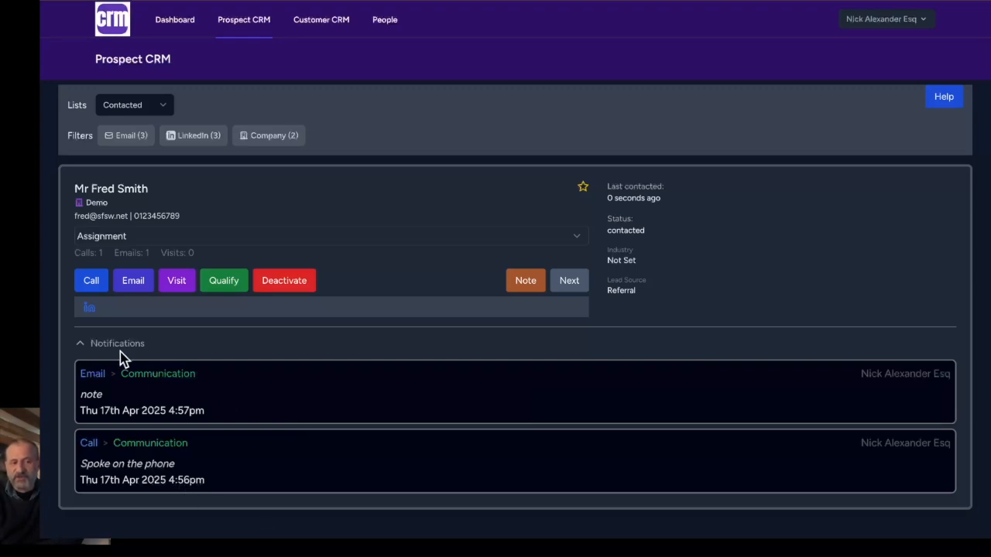
- Qualify the contacted prospect with the notation "shows interest"
mouse_move(203, 397)
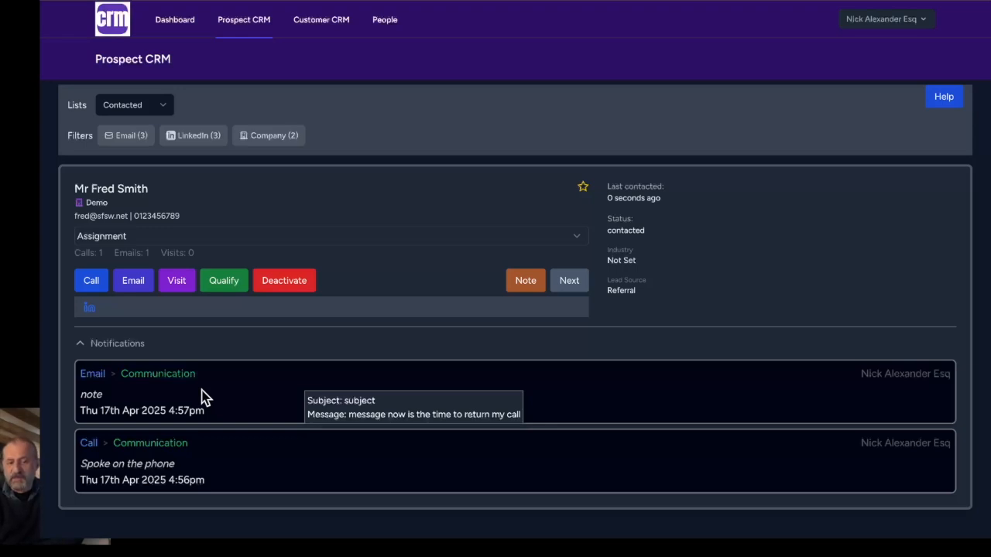
left_click(223, 282)
left_click(458, 267)
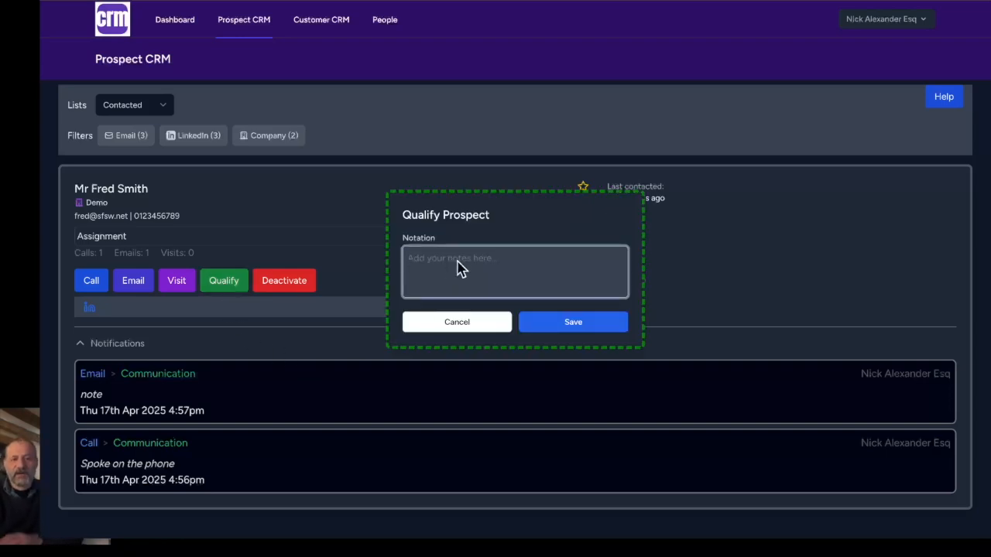
type("shows intereset")
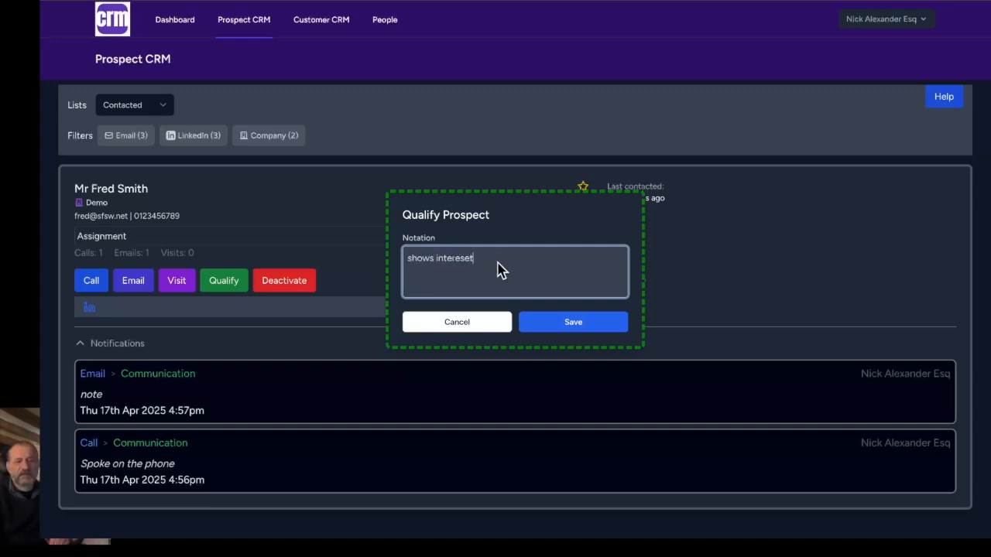
key("BackSpace")
key("BackSpace")
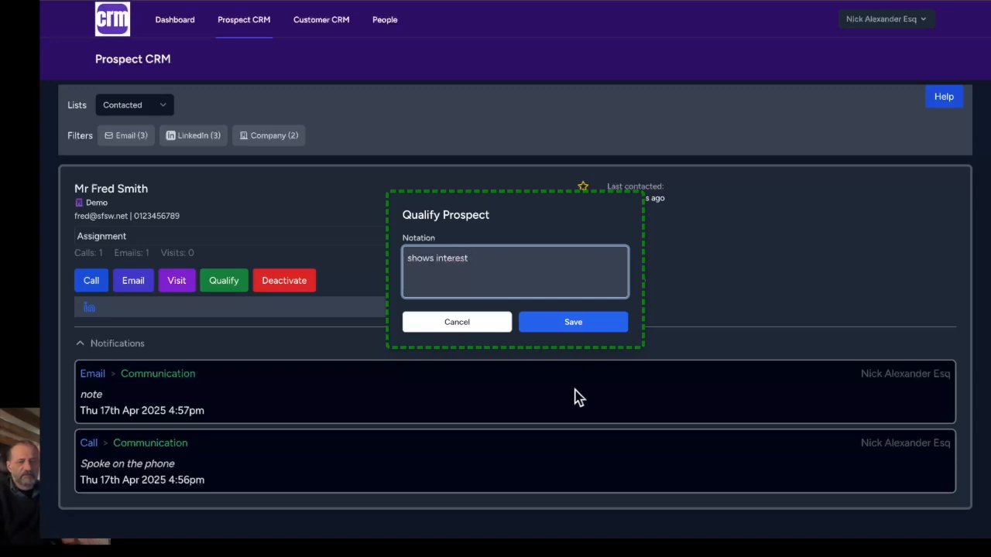
left_click(566, 325)
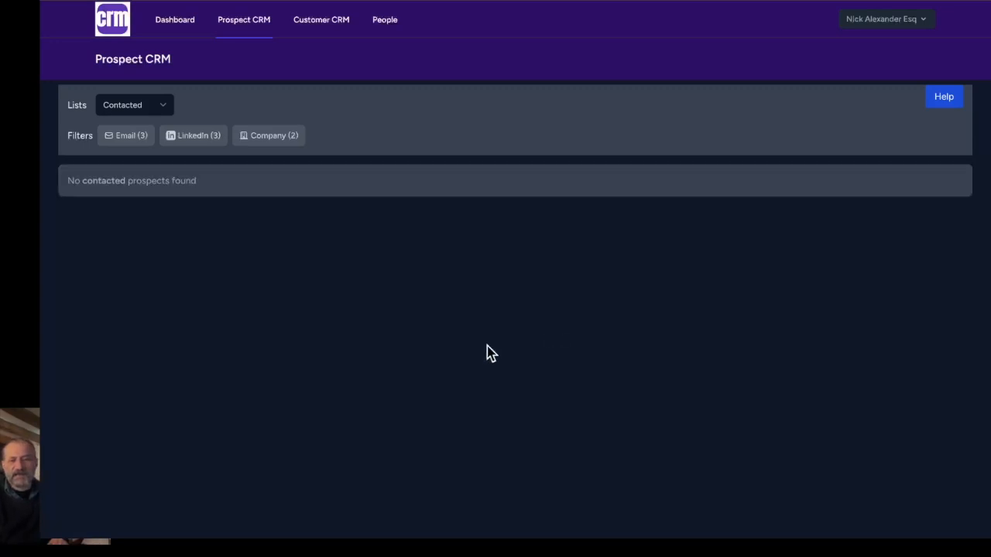
- Switch the prospect list to Qualified and close the qualified prospect with the notation "buys"
left_click(134, 105)
left_click(134, 118)
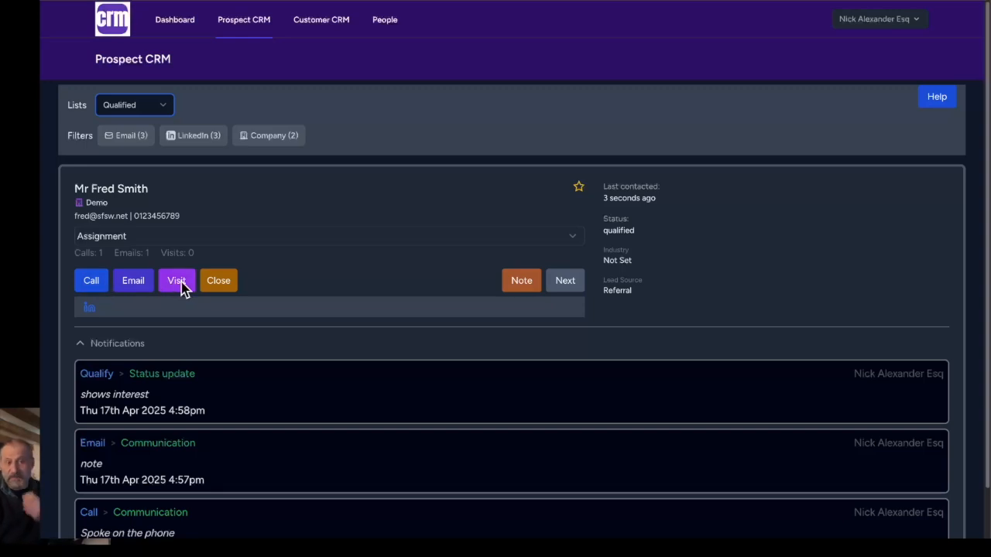
left_click(219, 281)
left_click(446, 280)
type("buys")
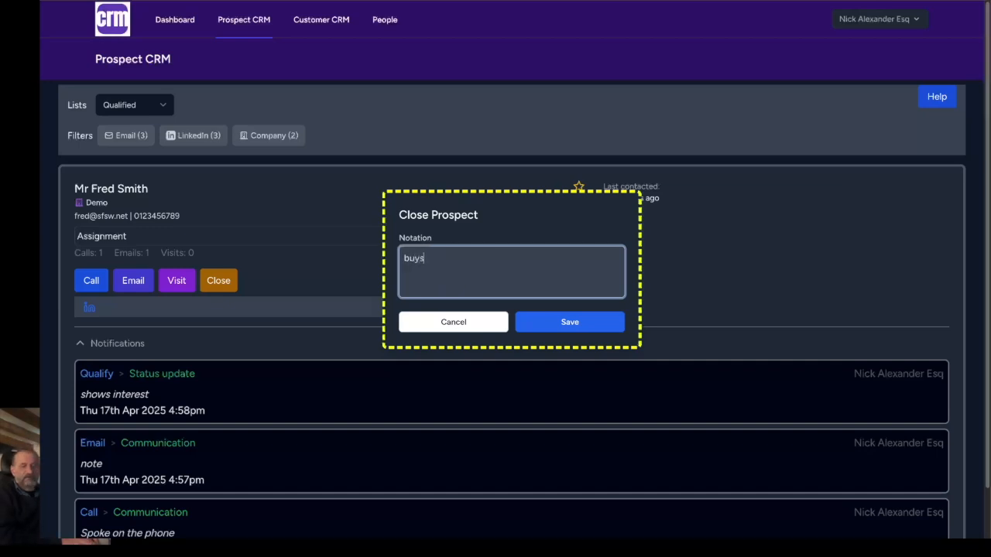
left_click(541, 326)
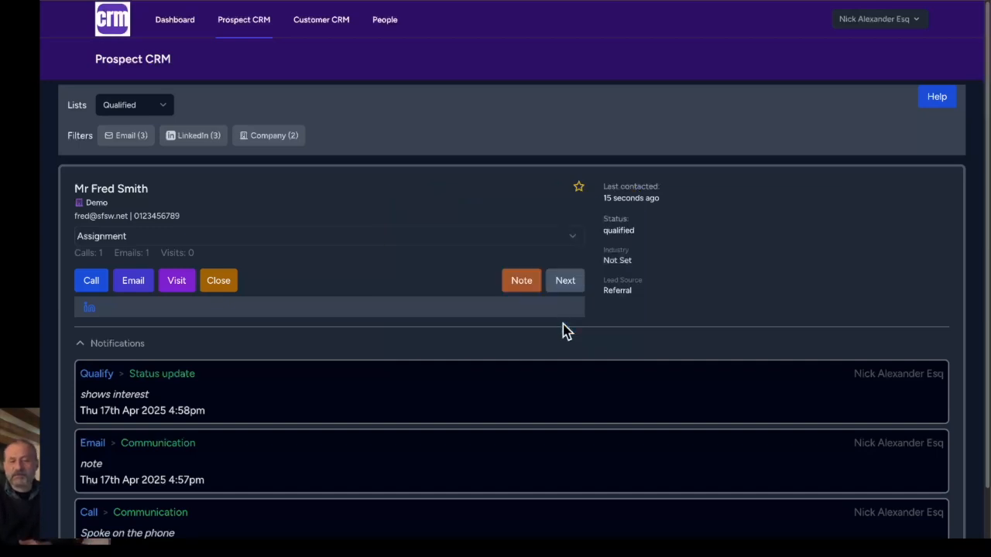
- Show the Closed prospects, focus on the just-closed prospect and review its notification history
left_click(140, 103)
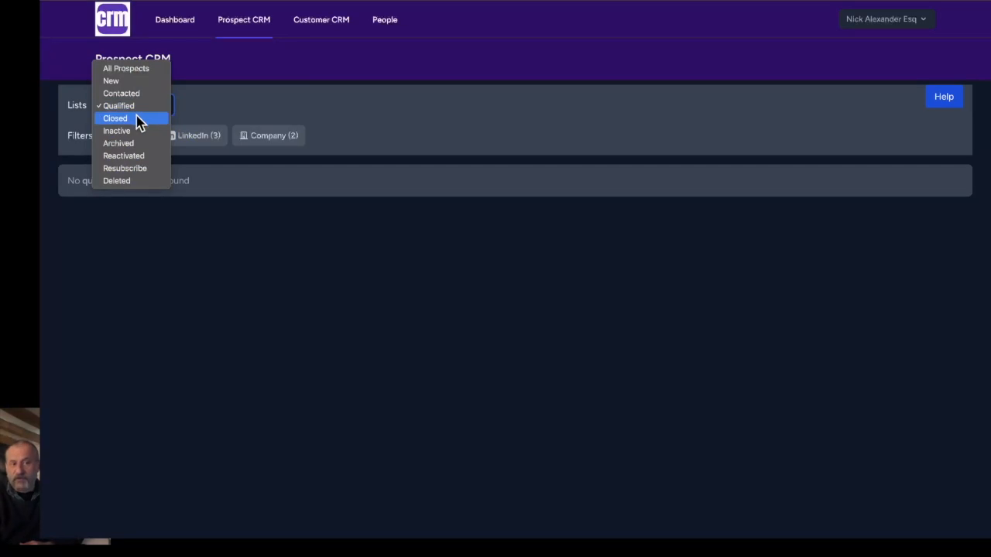
left_click(138, 118)
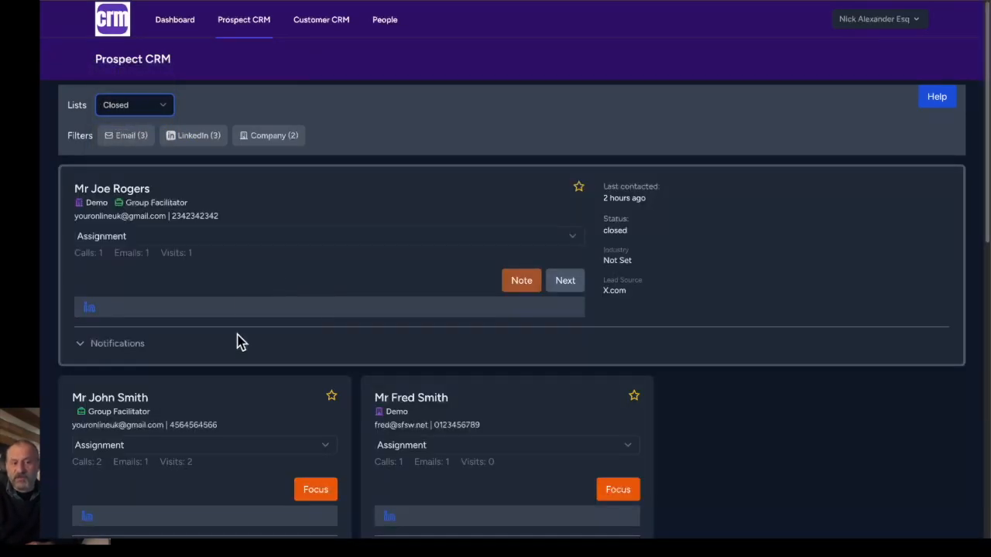
left_click(618, 490)
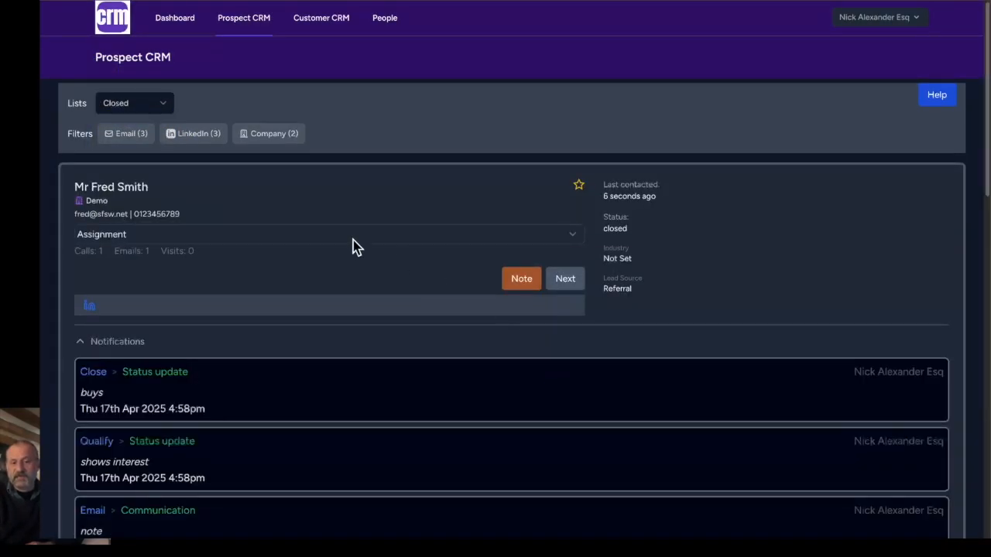
scroll(290, 247, "down", 4)
scroll(287, 250, "up", 4)
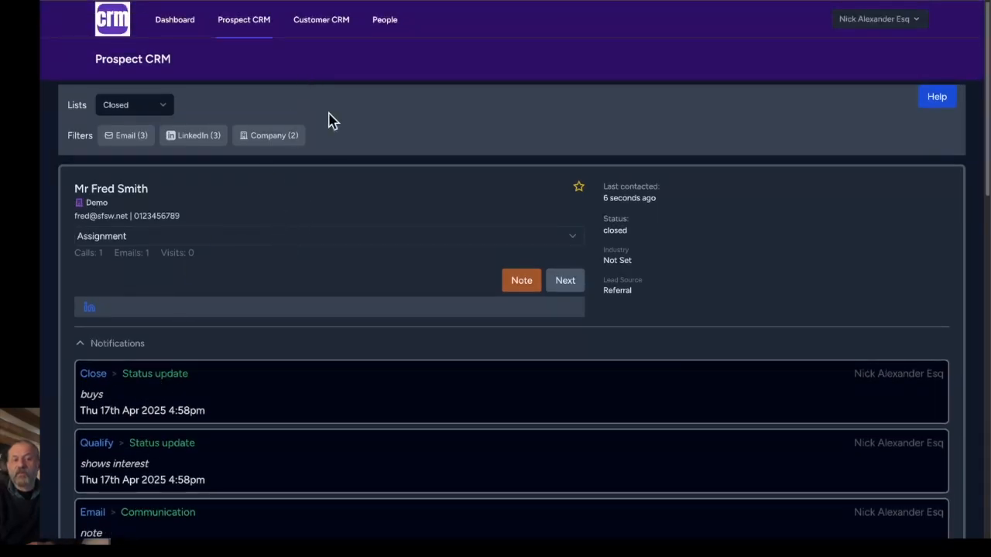
- Activate the pending new customer in the Customer CRM with the notation "Paid"
left_click(331, 24)
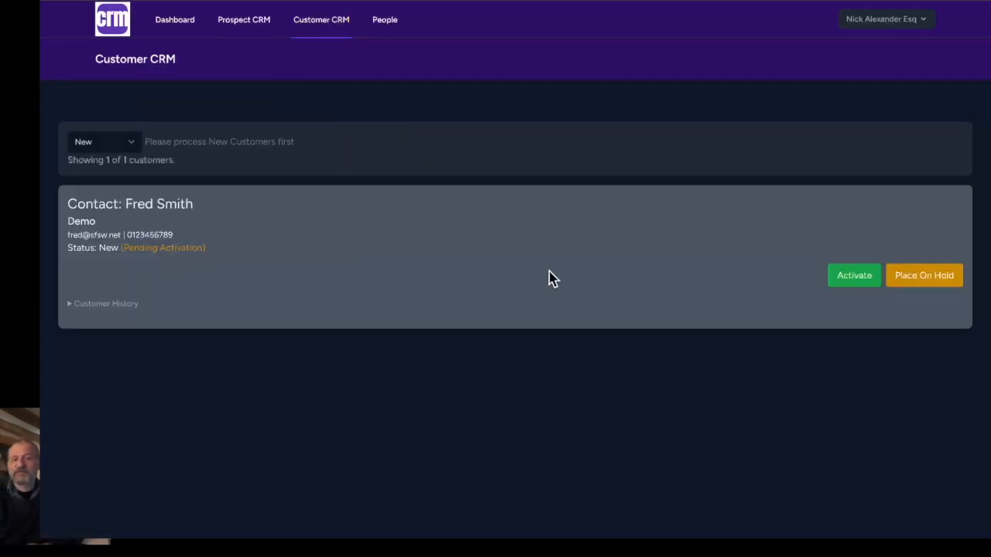
left_click(854, 277)
left_click(475, 283)
type("Paid")
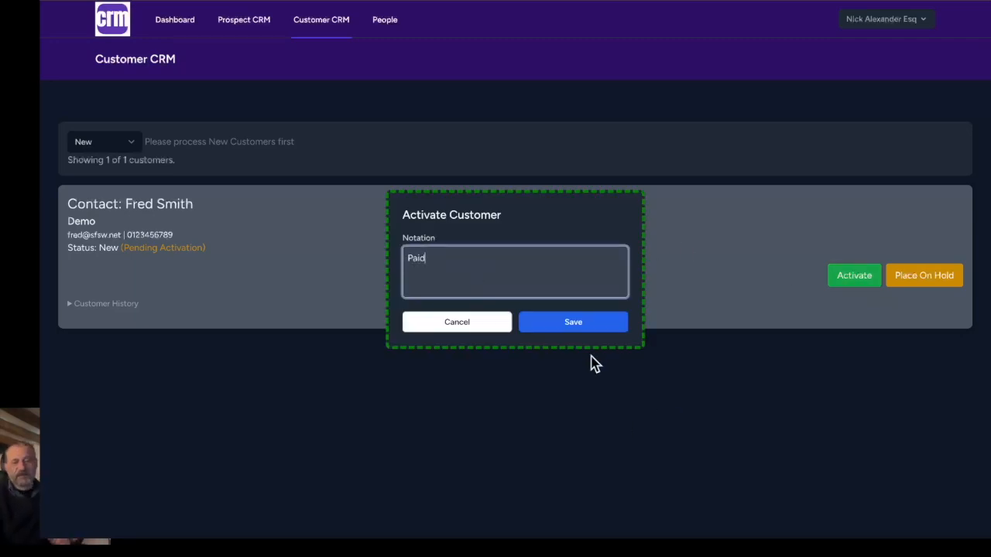
left_click(582, 325)
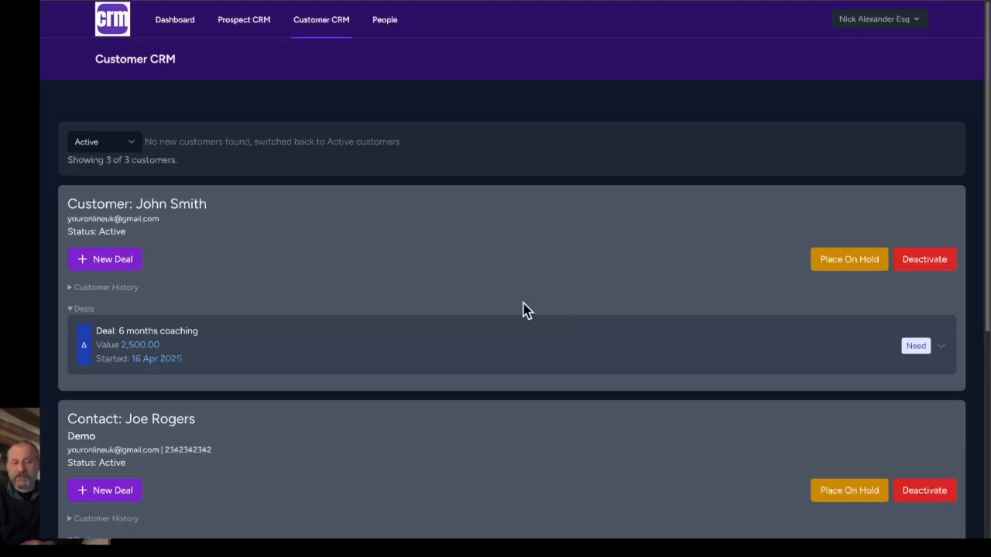
- Add a deal for the newly activated customer titled "Package 1", with description "service description goes here" and value 5000
scroll(433, 281, "down", 5)
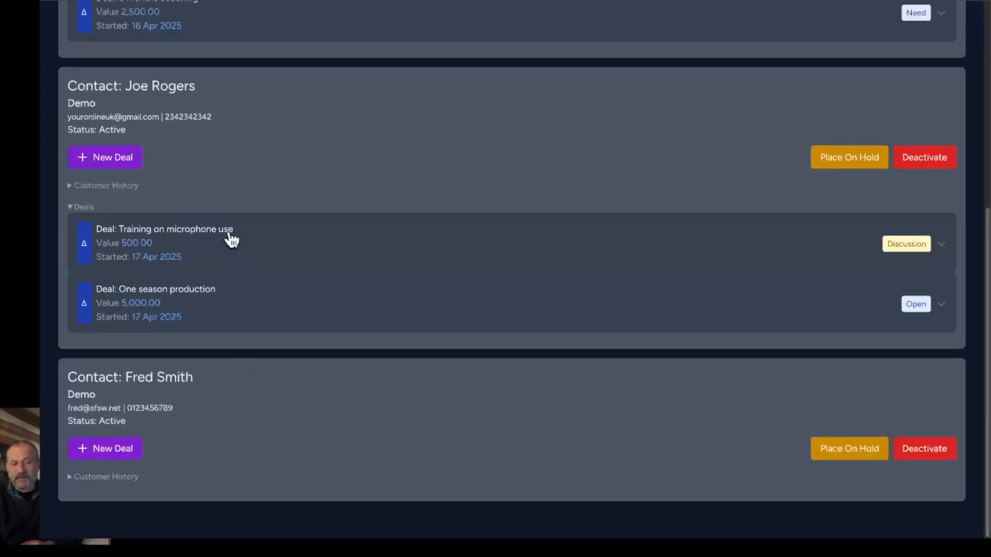
left_click(120, 455)
left_click(476, 203)
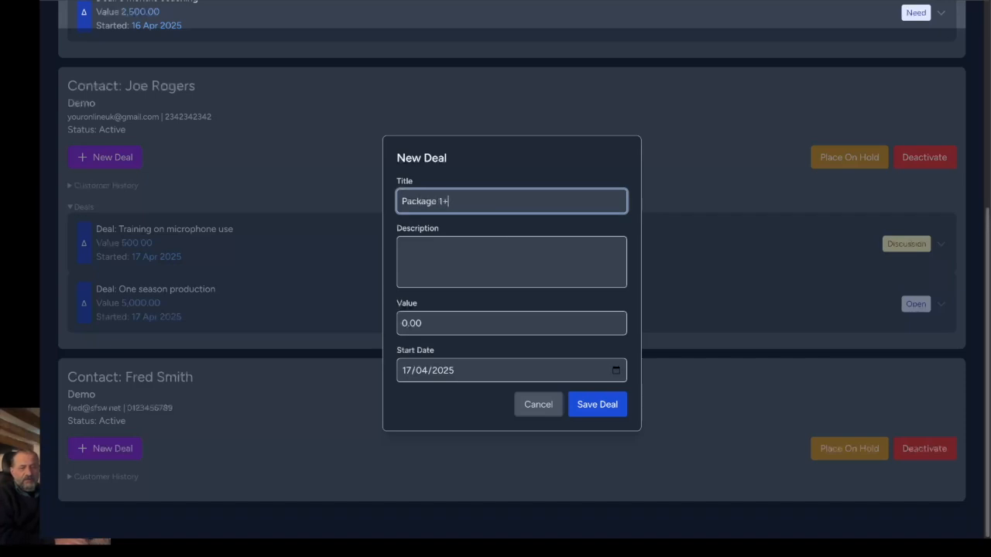
key("BackSpace")
left_click(511, 260)
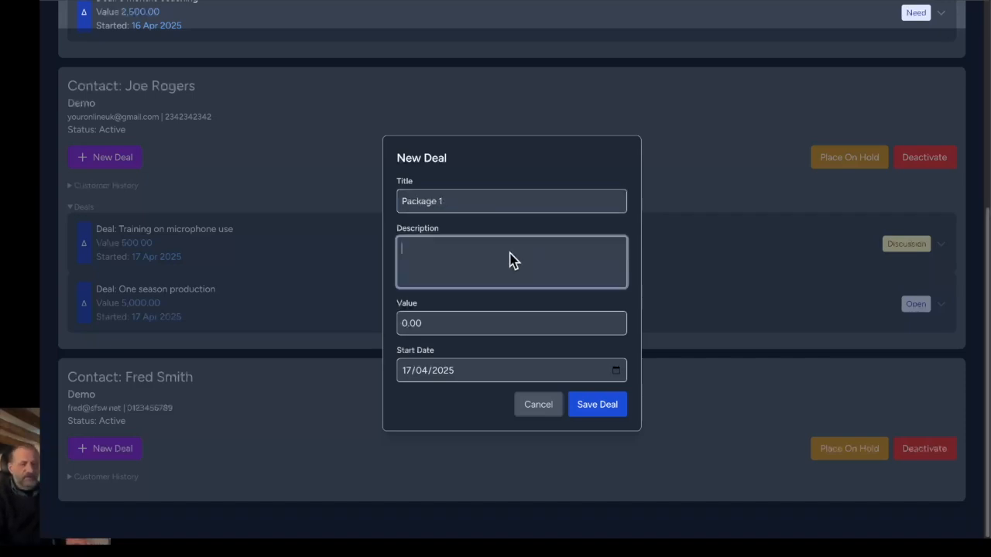
type("service description g")
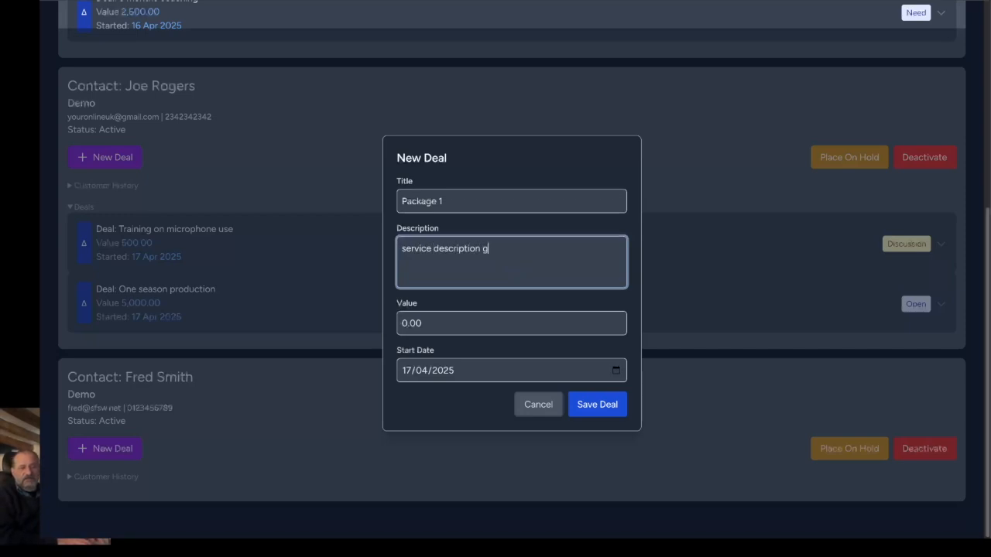
left_click_drag(427, 325, 383, 318)
type("5000")
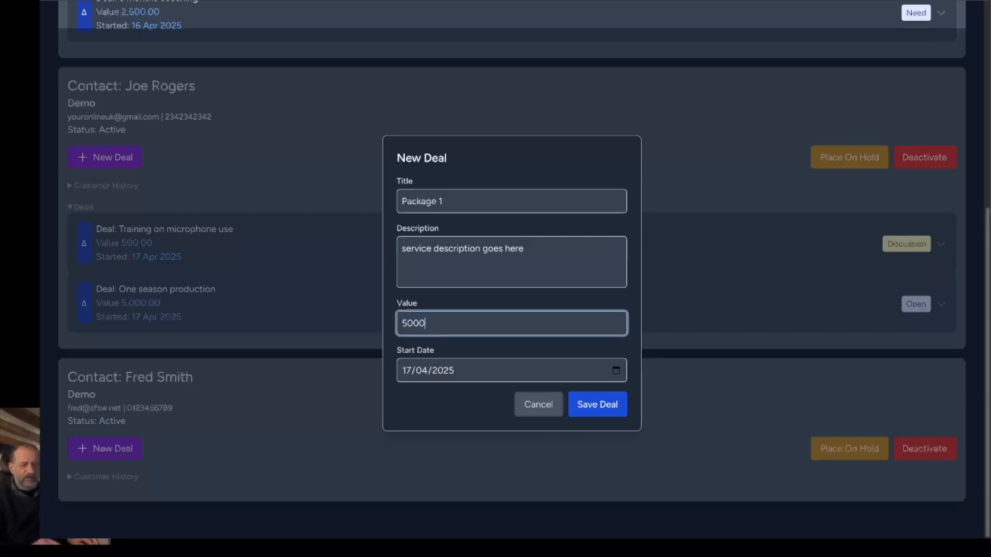
left_click(593, 410)
- Expand the customer's Package 1 deal to show its actions and deal history
scroll(343, 429, "down", 2)
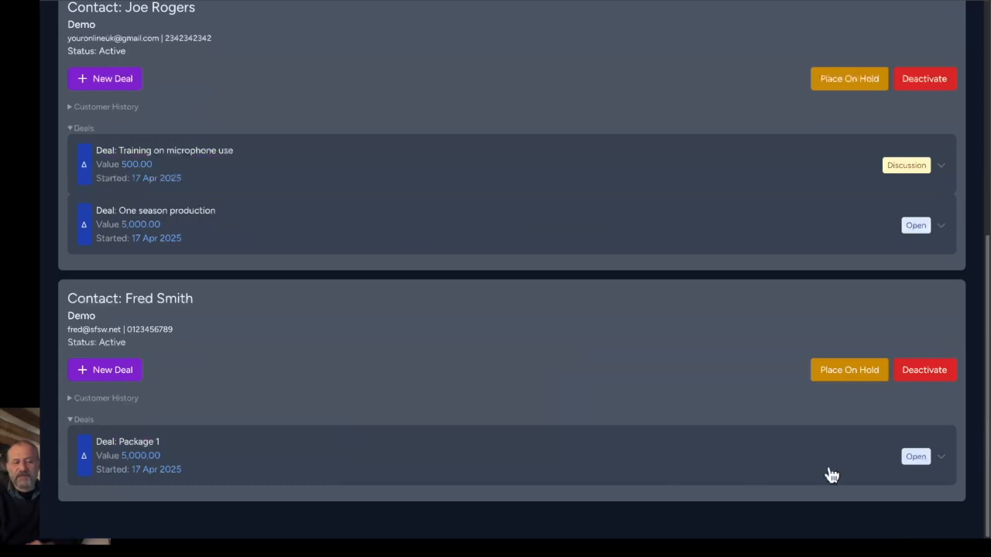
left_click(929, 458)
scroll(663, 398, "down", 3)
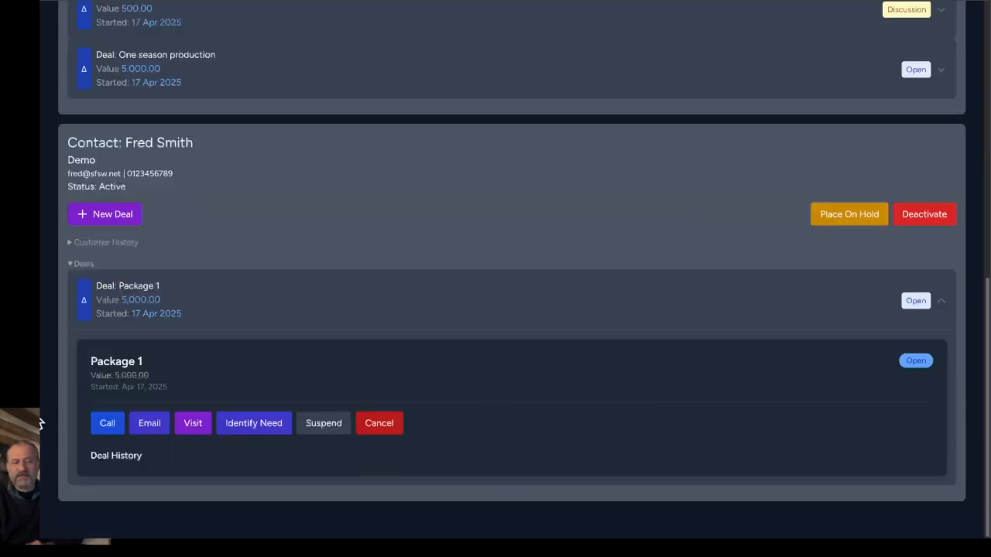